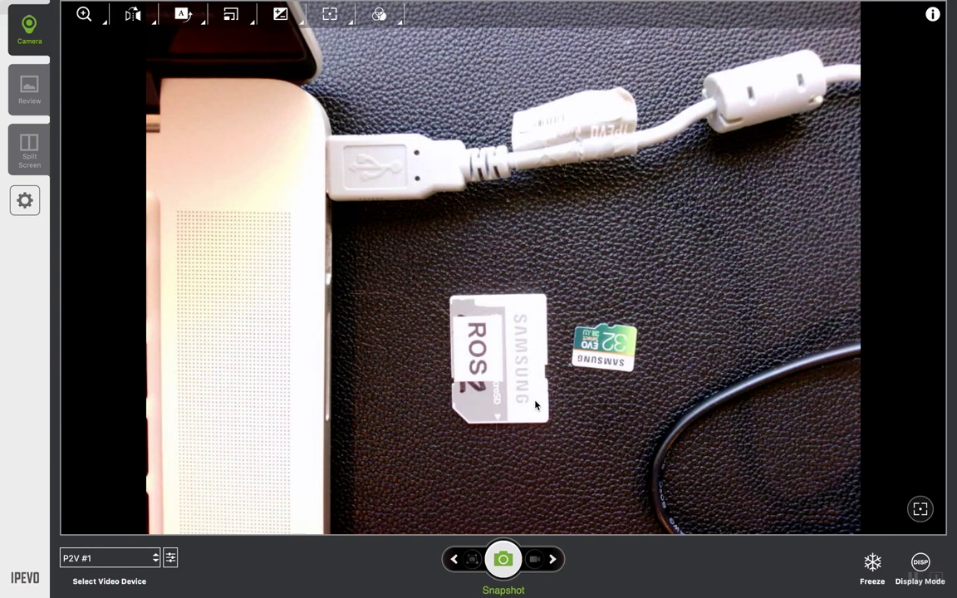
Step: Switch from the IPEVO camera view of the SD card back to the Raspberry Pi downloads page
key(ctrl+Left)
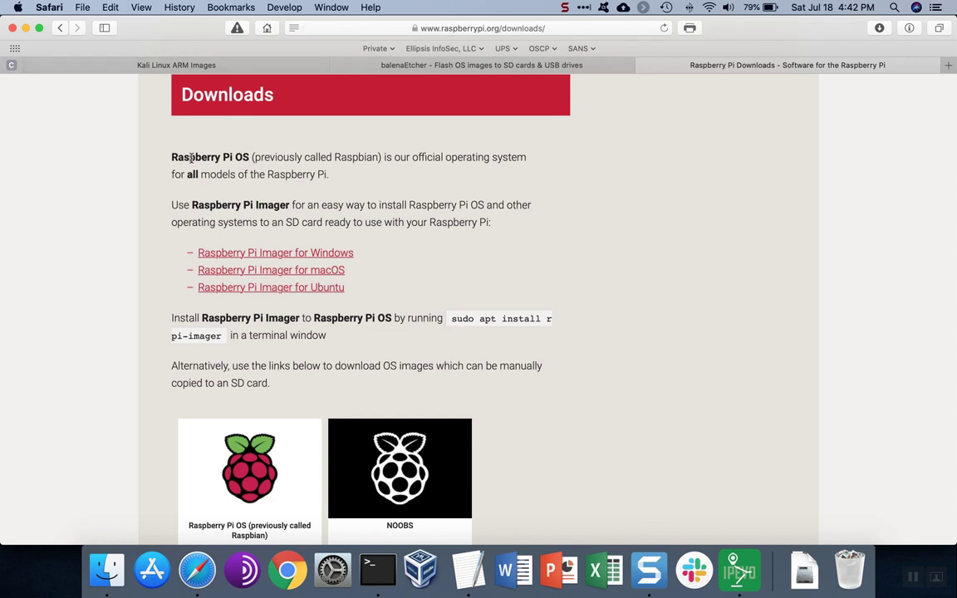
Step: Select the 'Use Raspberry Pi Imager…' paragraph on the Safari downloads page
triple_click(206, 204)
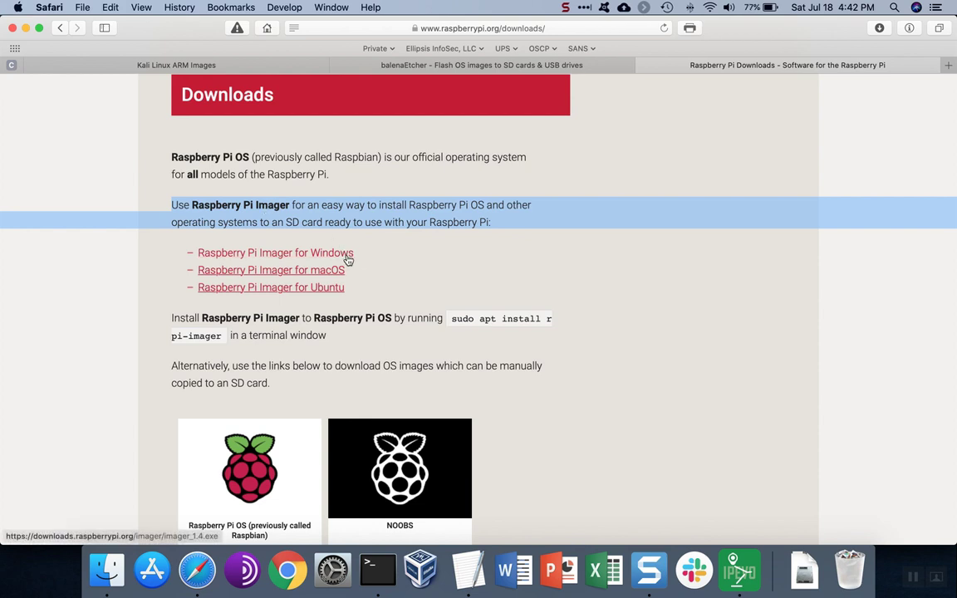
Step: Launch Raspberry Pi Imager through a Spotlight search for 'rasp'
key(super+space)
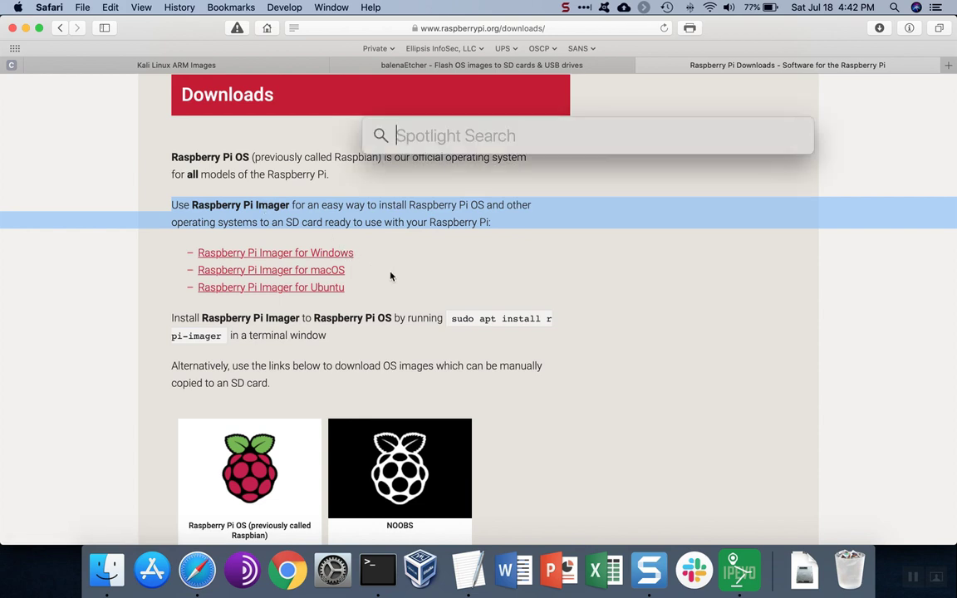
text(rasp)
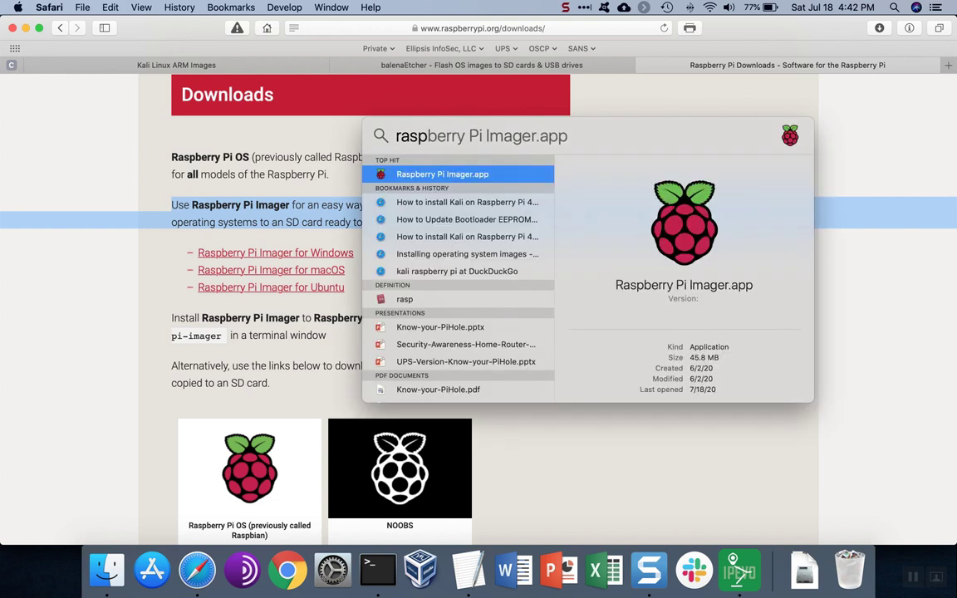
key(Return)
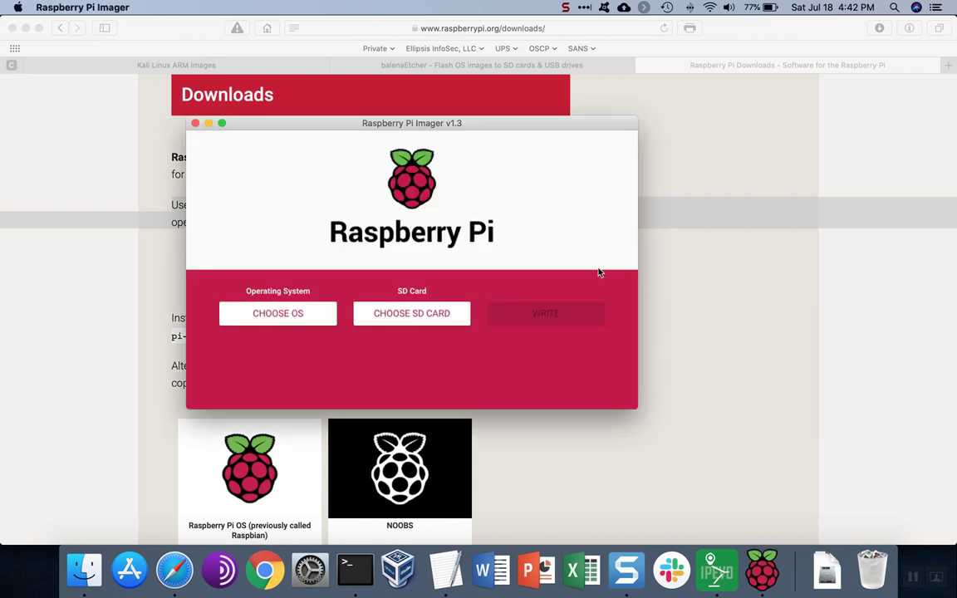
click(292, 316)
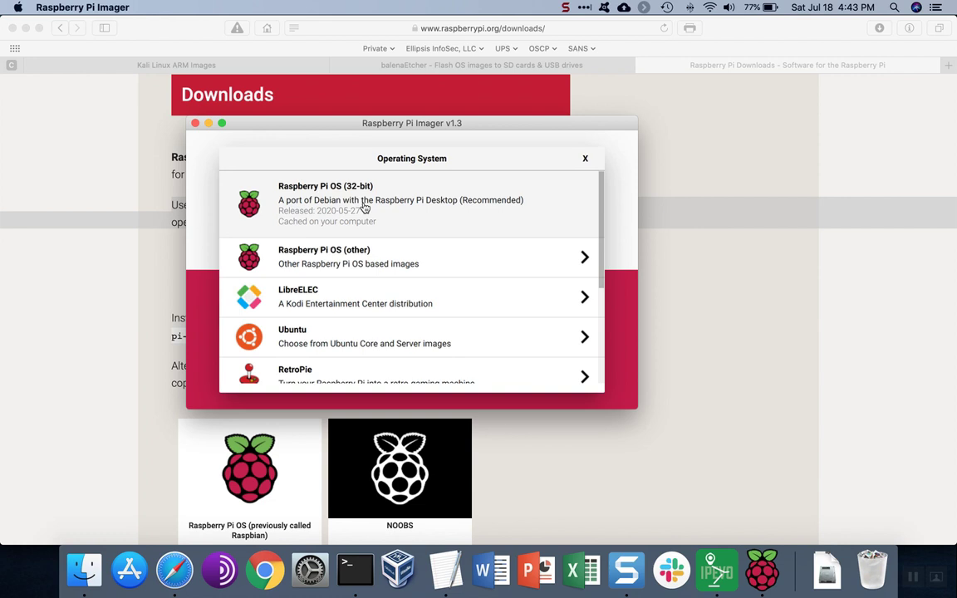
Step: Look through Raspberry Pi OS (other), go back, and choose Raspberry Pi OS (32-bit)
click(359, 259)
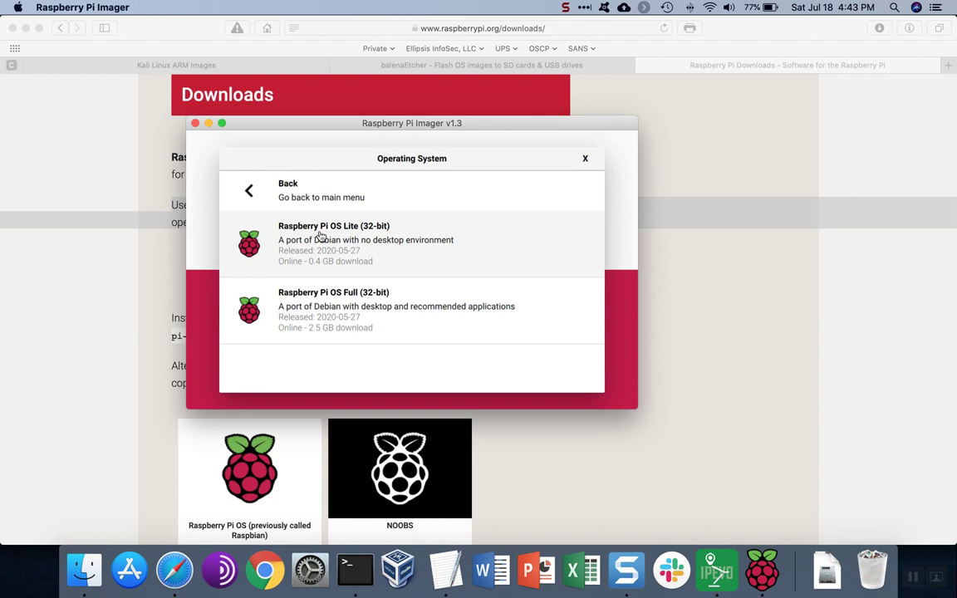
click(249, 196)
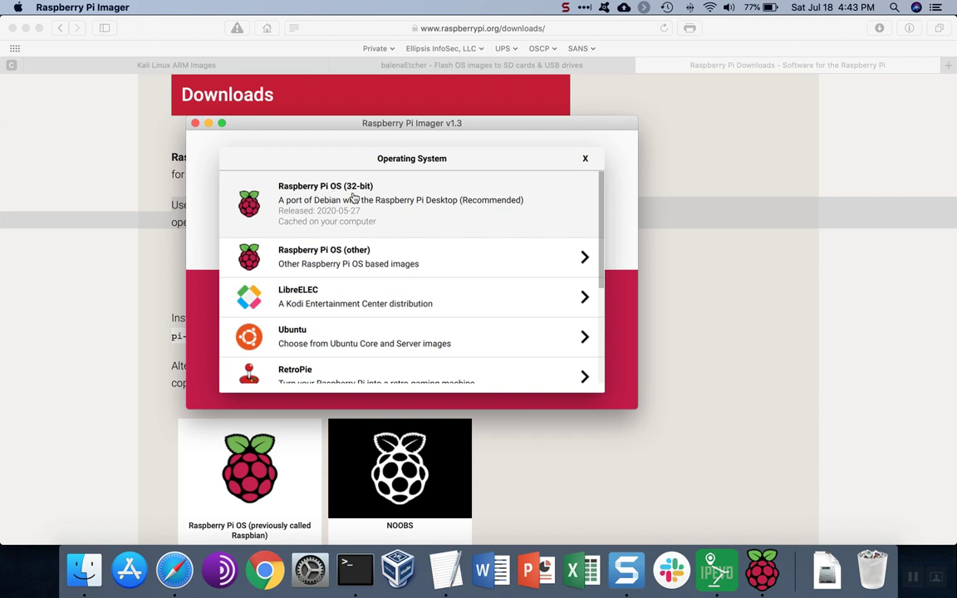
click(363, 207)
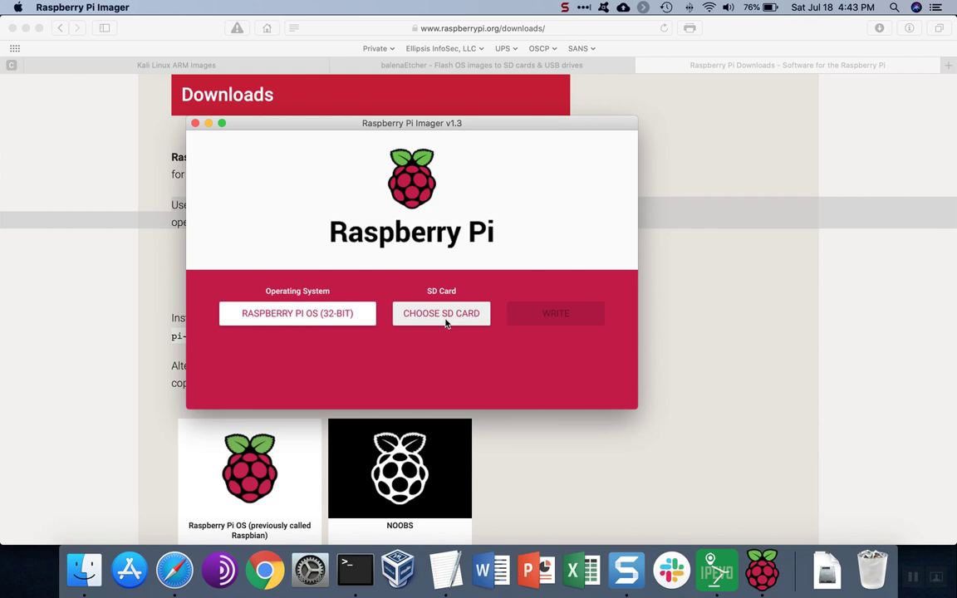
key(ctrl+Right)
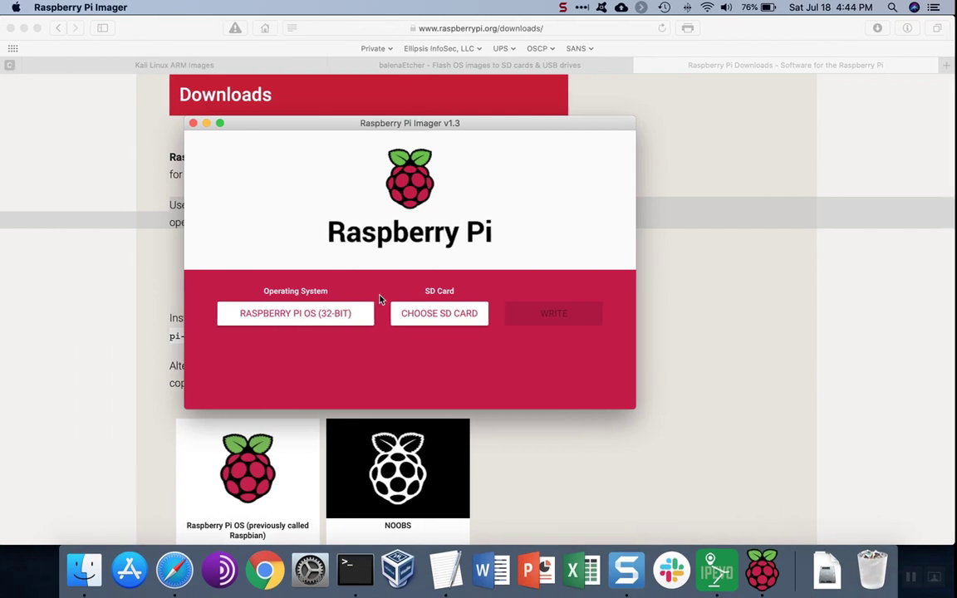
click(440, 316)
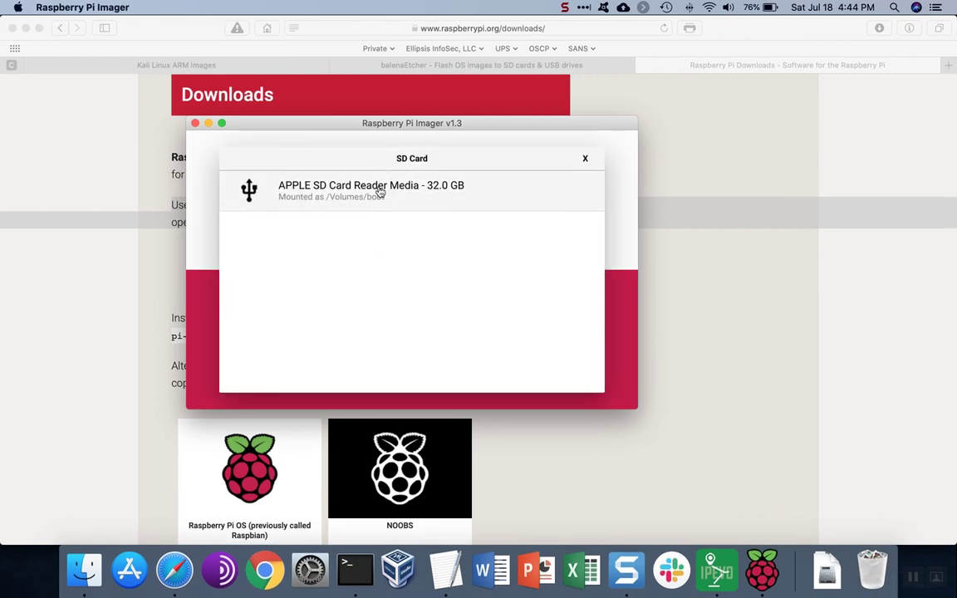
Step: Target the 32 GB APPLE SD Card Reader Media and write the image, authorising with the admin password
click(378, 188)
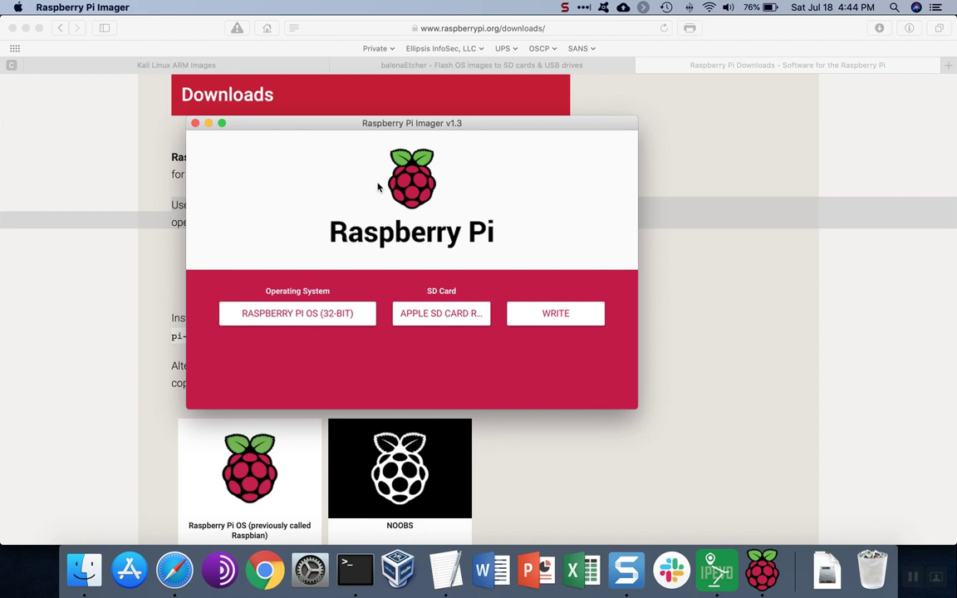
click(554, 325)
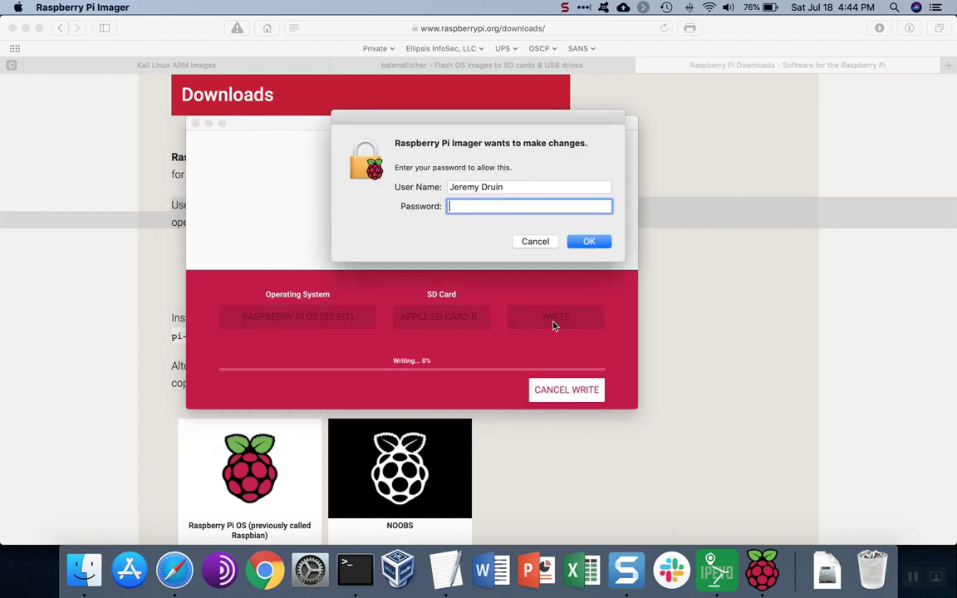
text(*******)
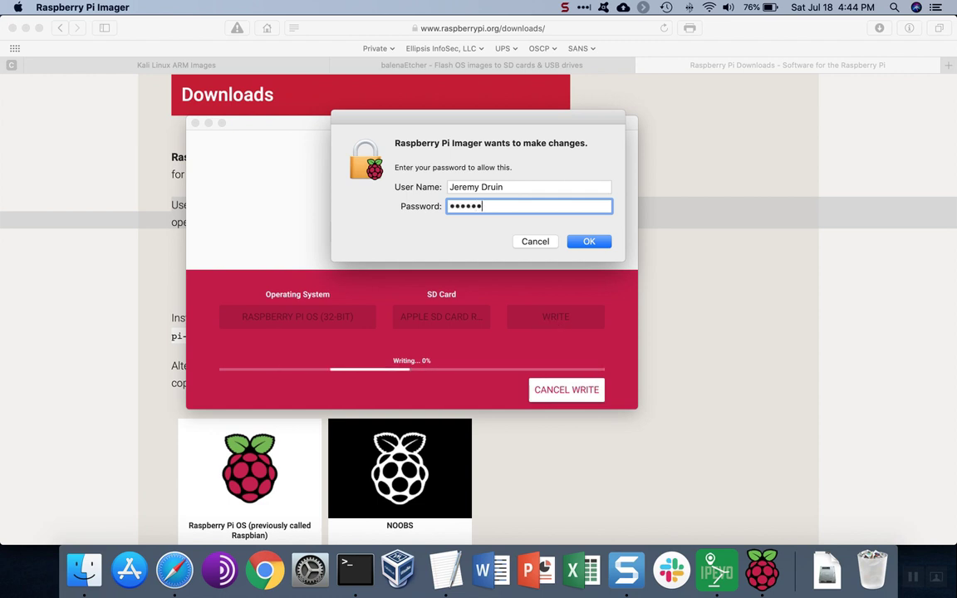
text(***)
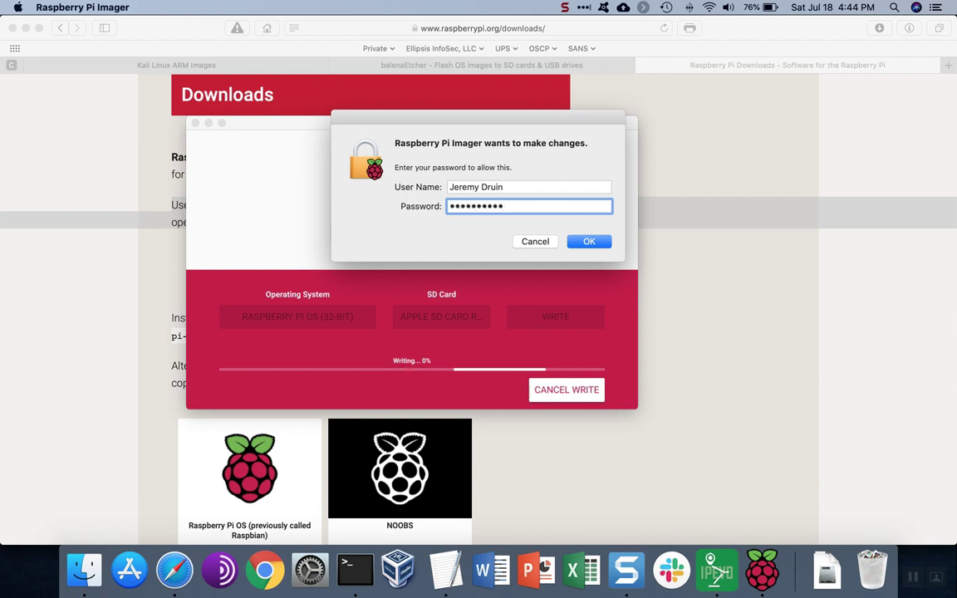
key(Return)
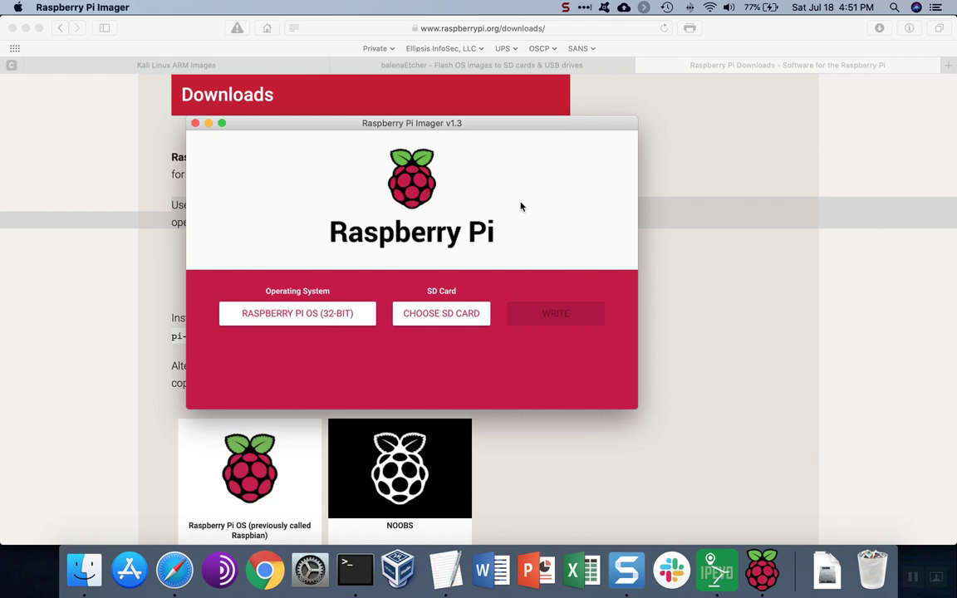
Step: Show the written SD card back in the Mac's slot on camera, then clear windows to the desktop
key(ctrl+Right)
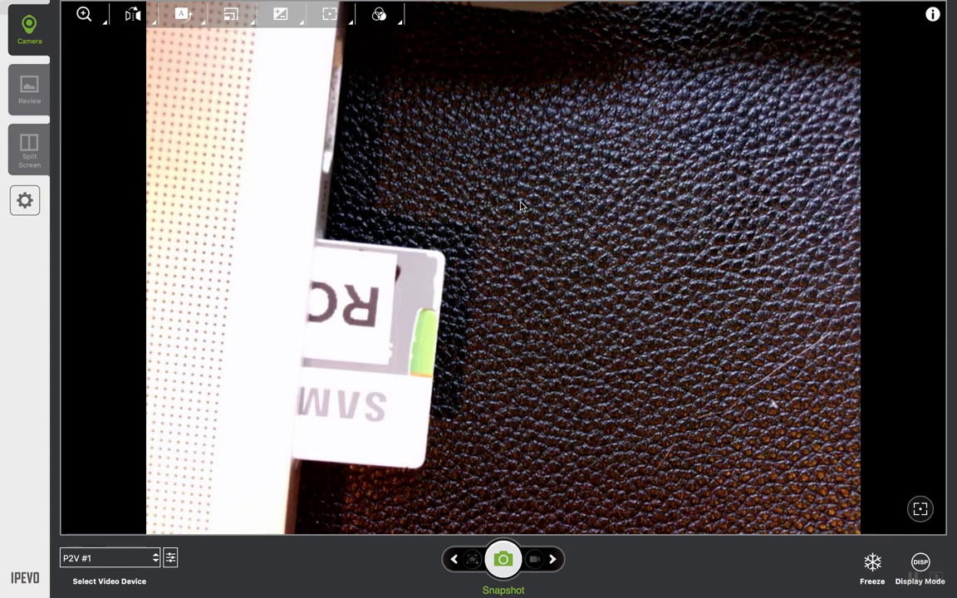
key(ctrl+Left)
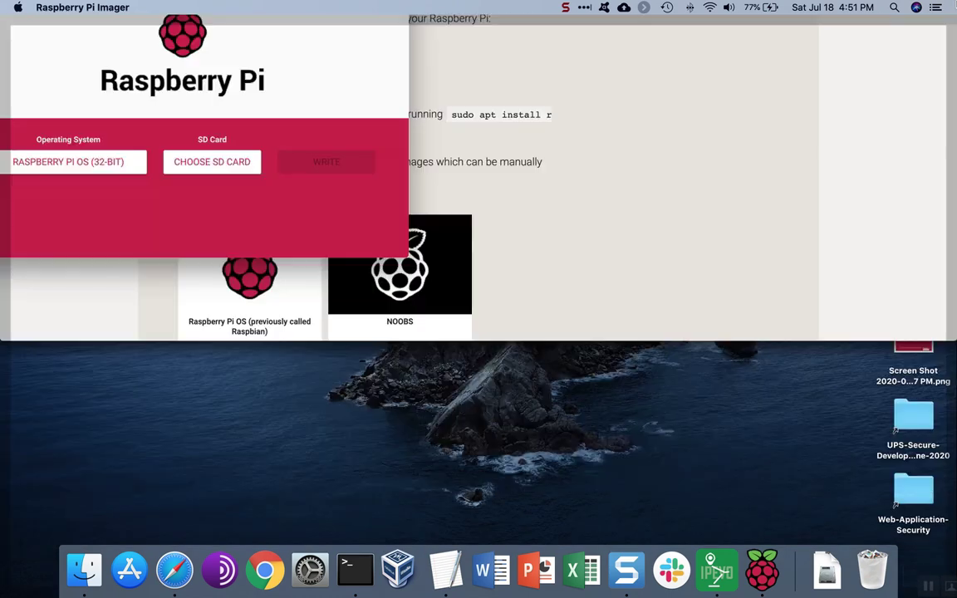
key(F11)
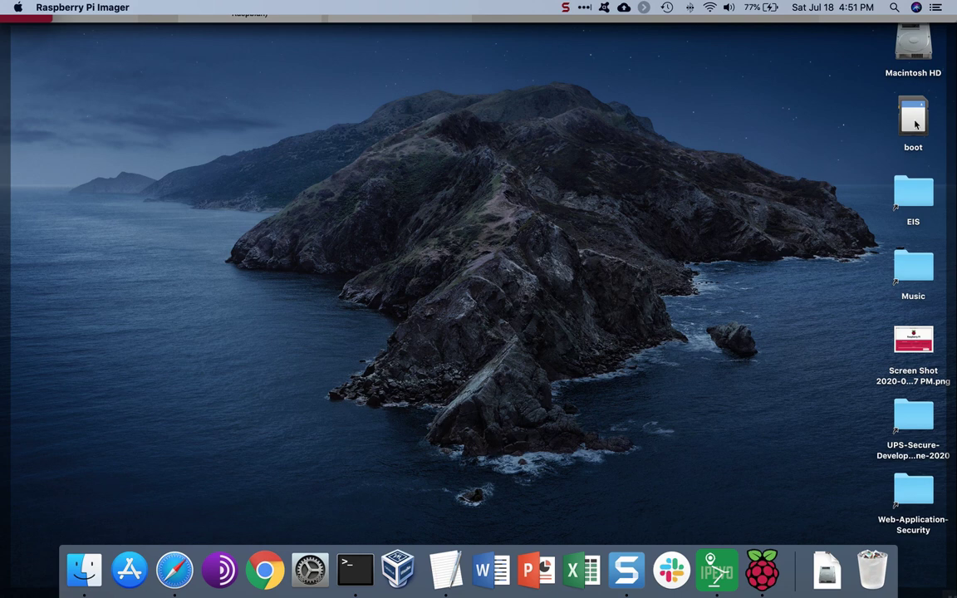
Step: Open the boot volume from its desktop icon and enlarge its Finder window
double_click(914, 120)
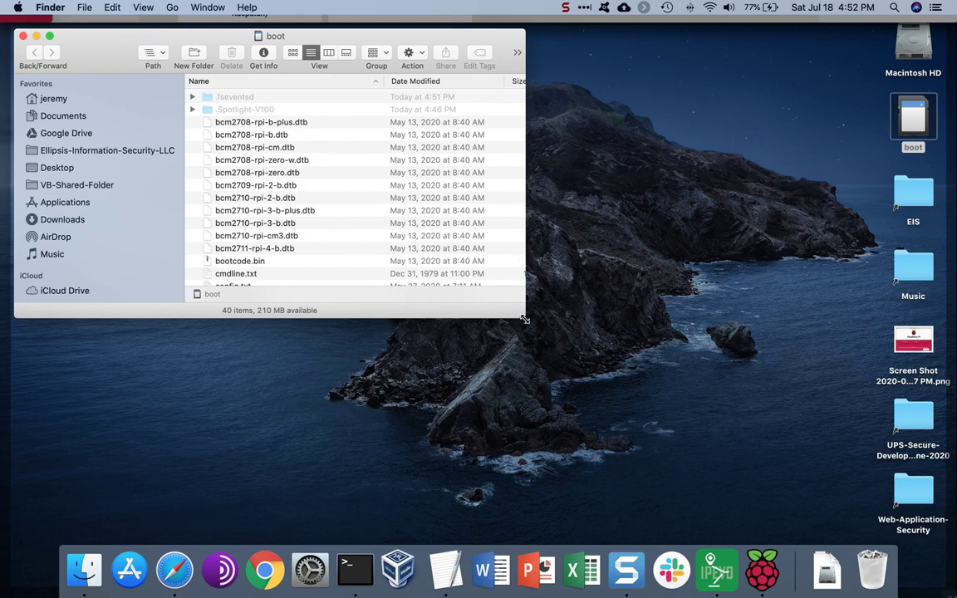
mouse_move(524, 317)
mouse_down()
mouse_move(796, 493)
mouse_move(859, 519)
mouse_up()
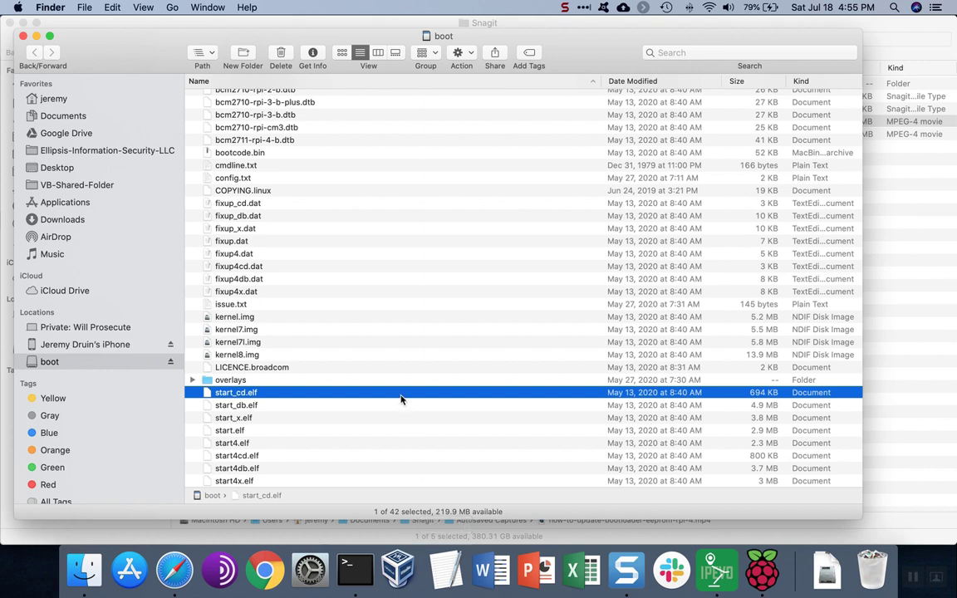
Step: Save a blank TextEdit document to the boot card as 'ssh' with no .txt extension
click(443, 573)
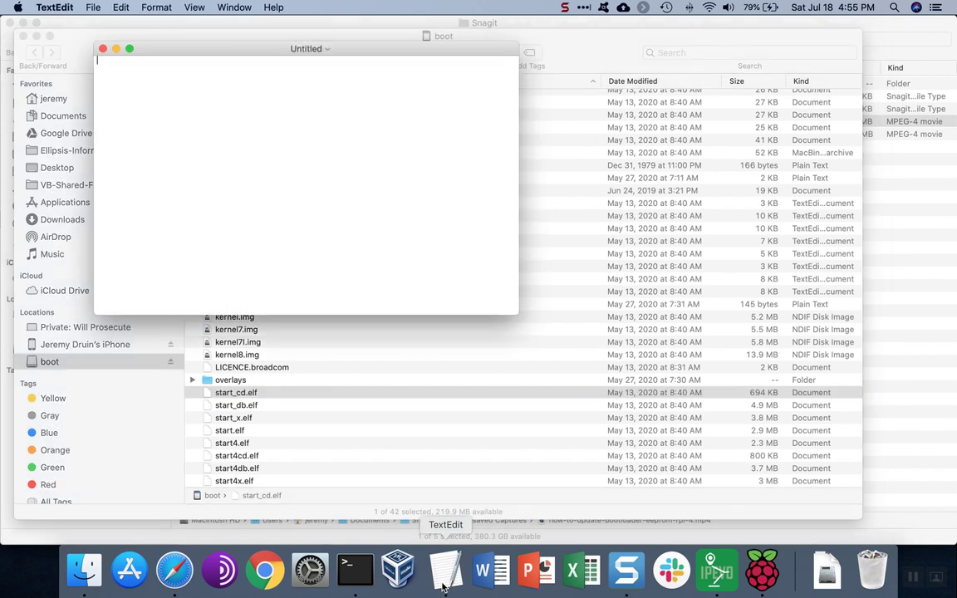
click(93, 8)
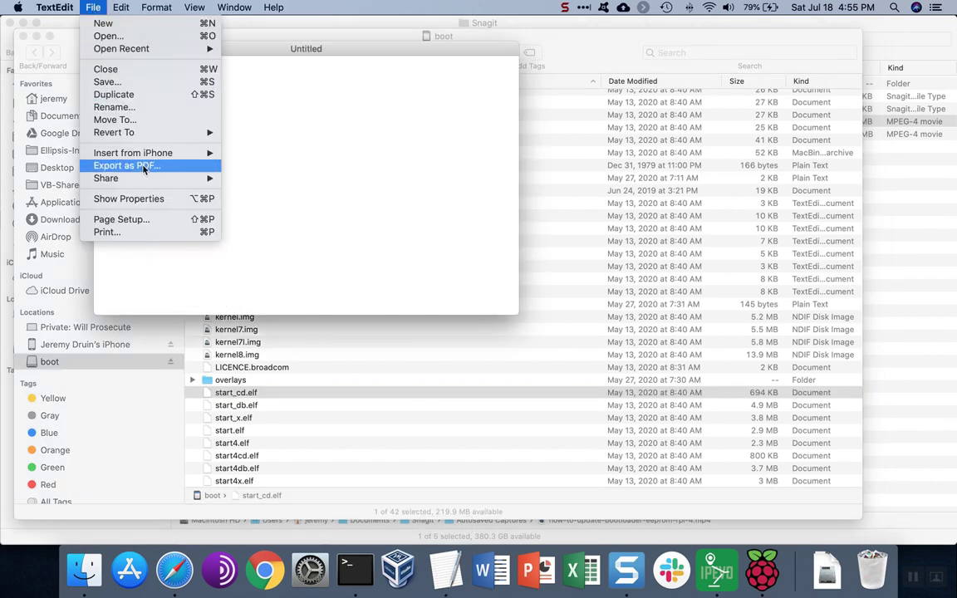
click(124, 81)
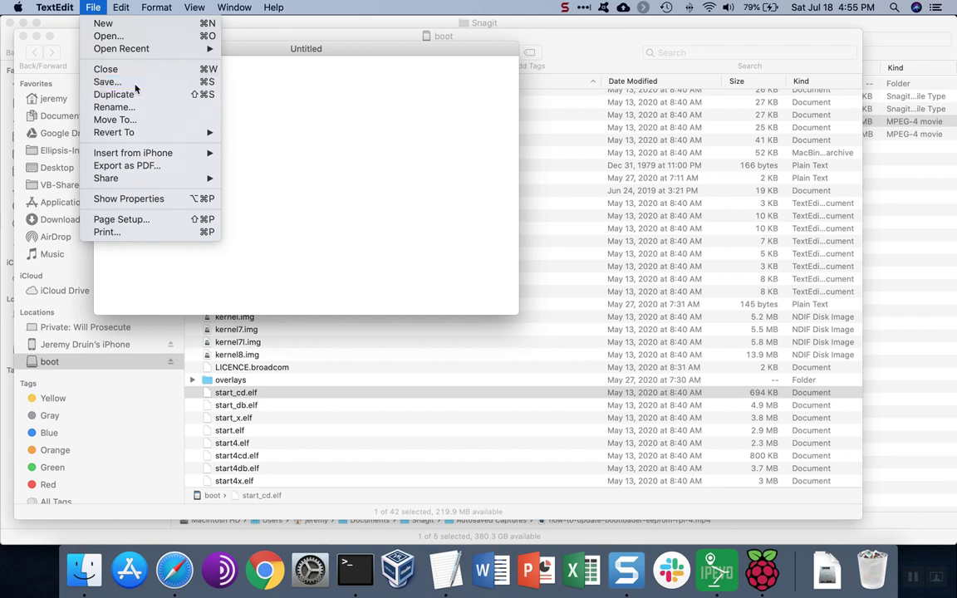
text(ssh)
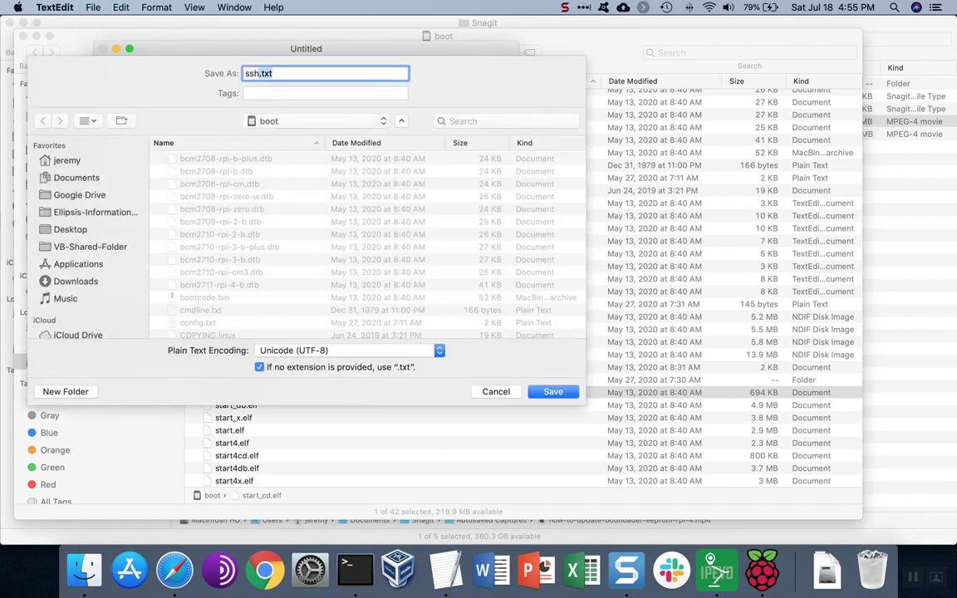
key(BackSpace)
click(260, 368)
click(553, 394)
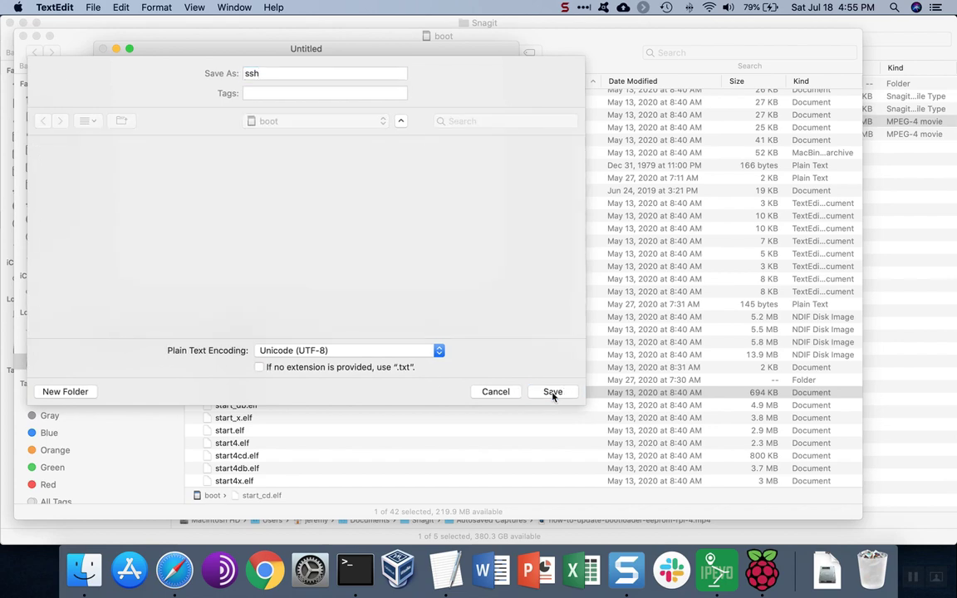
Step: Close the ssh document and confirm the zero-byte ssh file in the boot volume listing
click(103, 49)
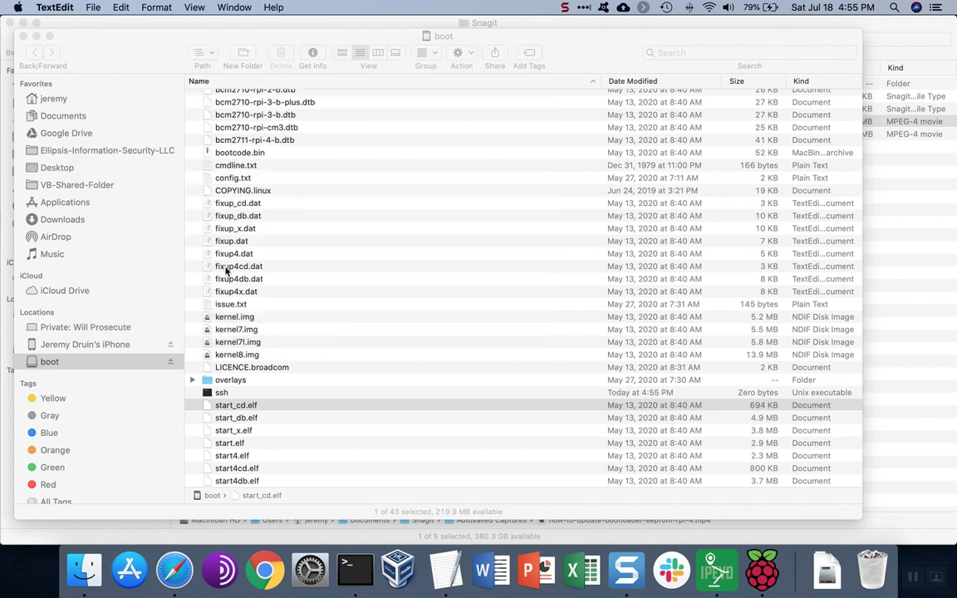
click(231, 401)
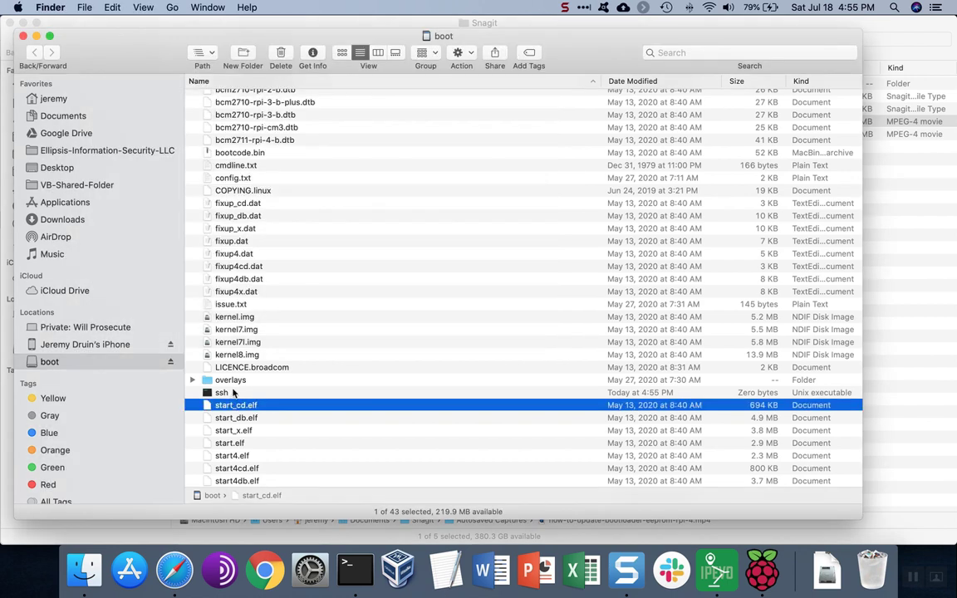
click(233, 393)
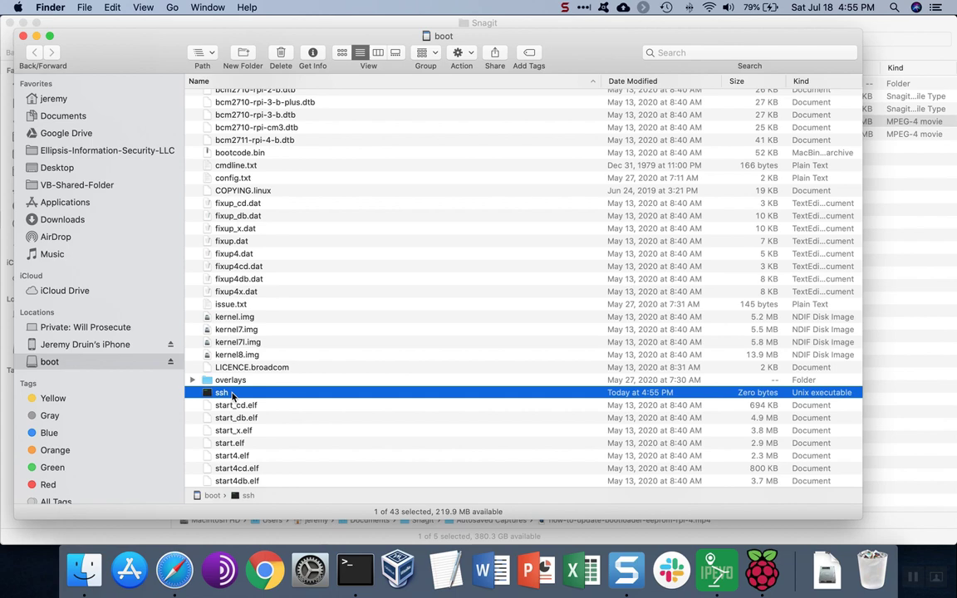
key(F11)
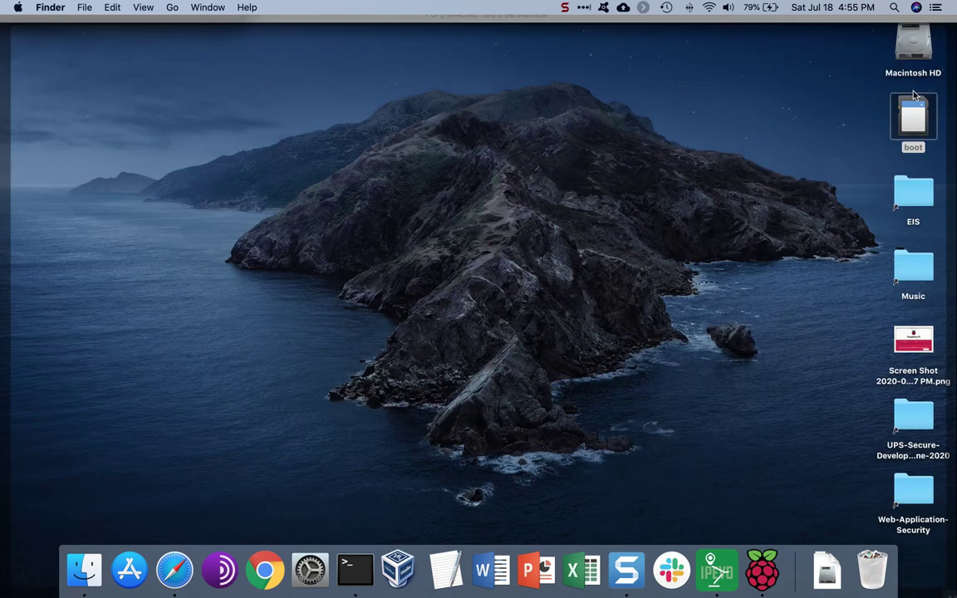
Step: Eject the boot card from its desktop icon and close the Snagit Finder window
right_click(917, 122)
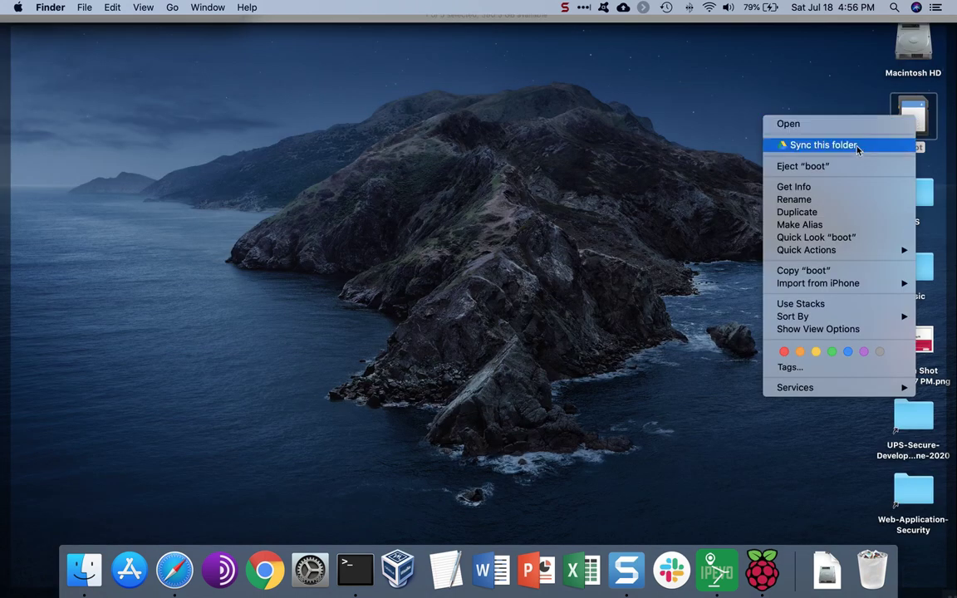
click(805, 166)
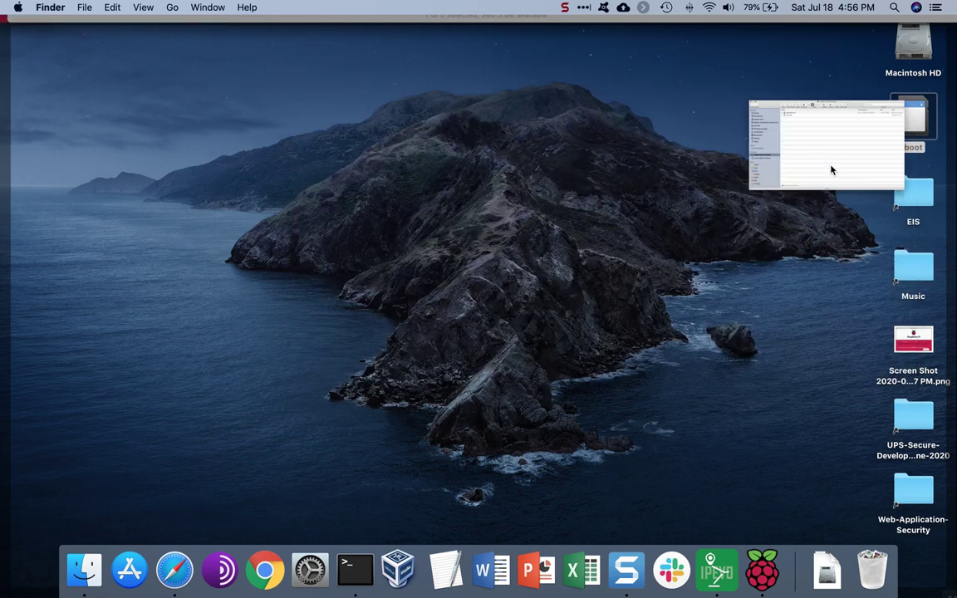
key(F11)
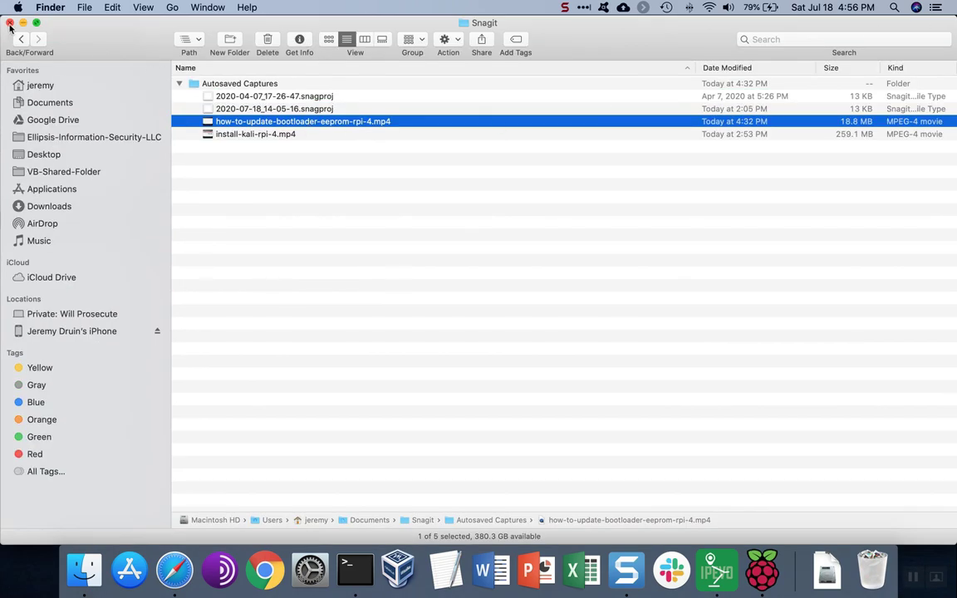
click(9, 23)
click(256, 180)
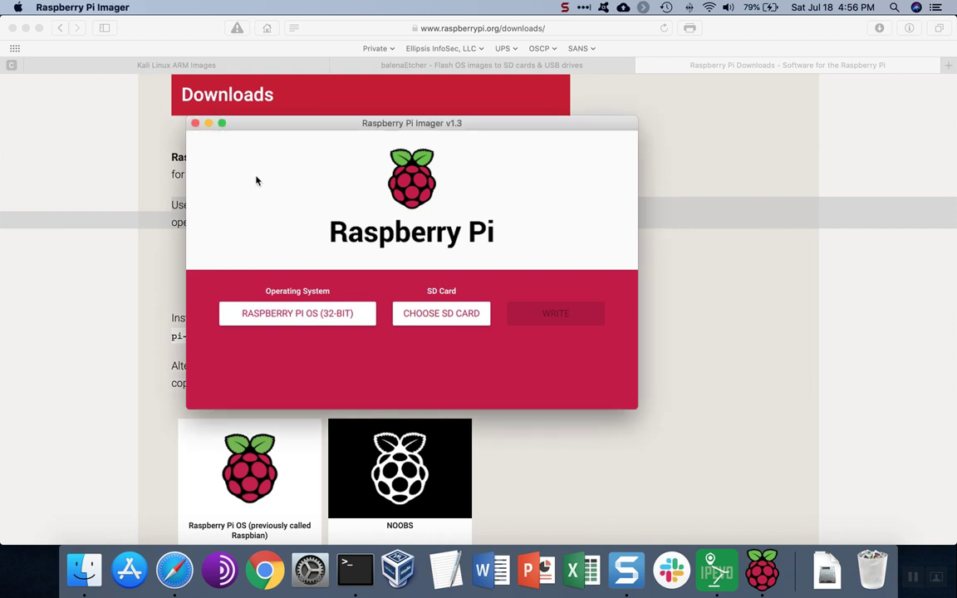
key(ctrl+Right)
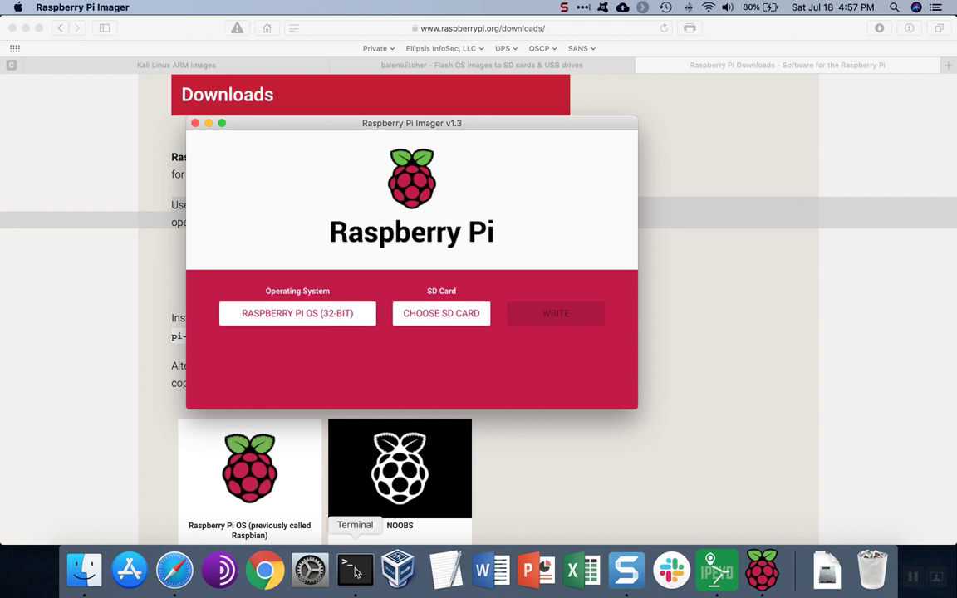
Step: Run 'sudo nmap -p 22 --open 192.168.1.0/24' in a cleared Terminal window
click(354, 571)
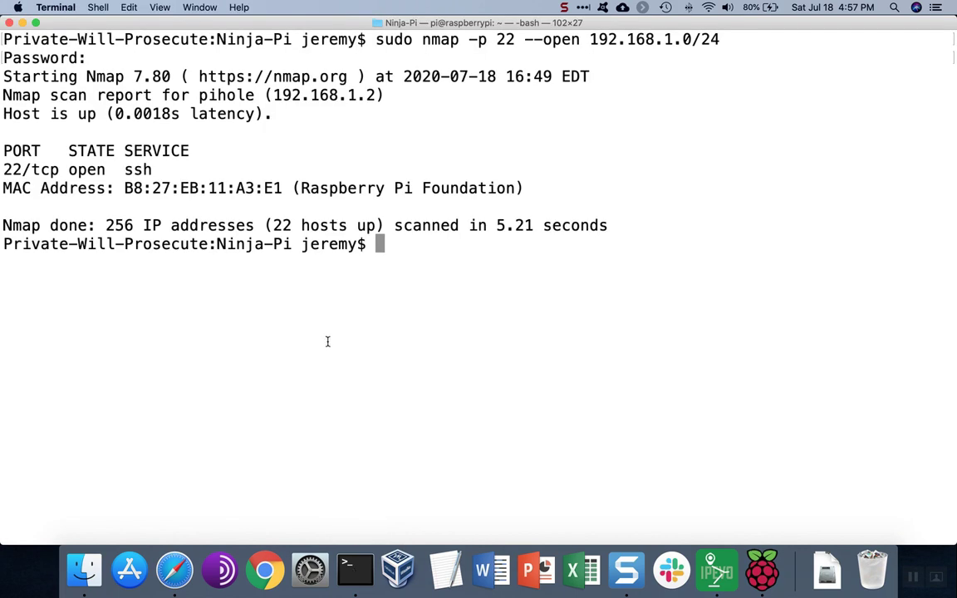
key(super+k)
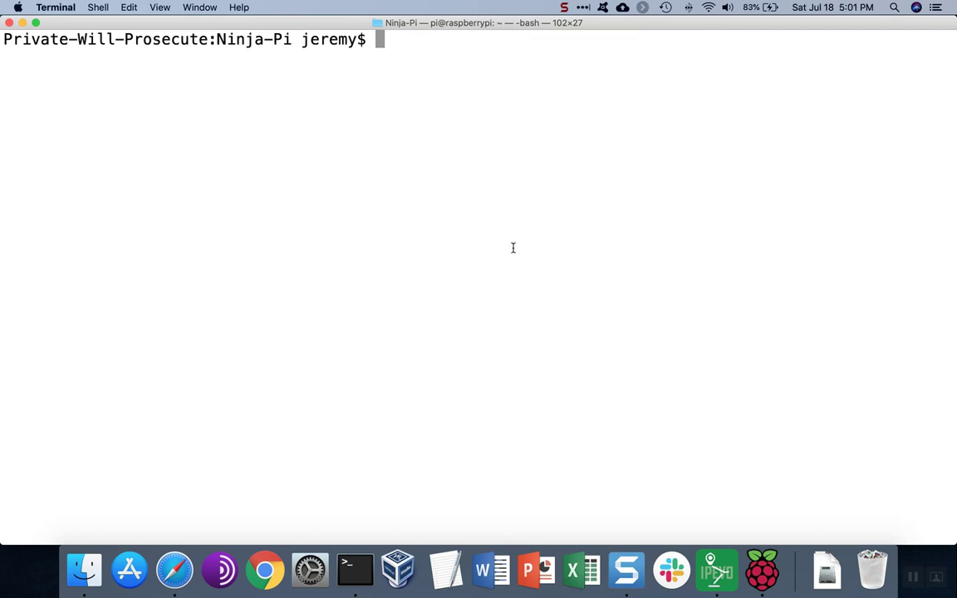
text(sudo nmap -p 22 --open 192.168.1.0/24)
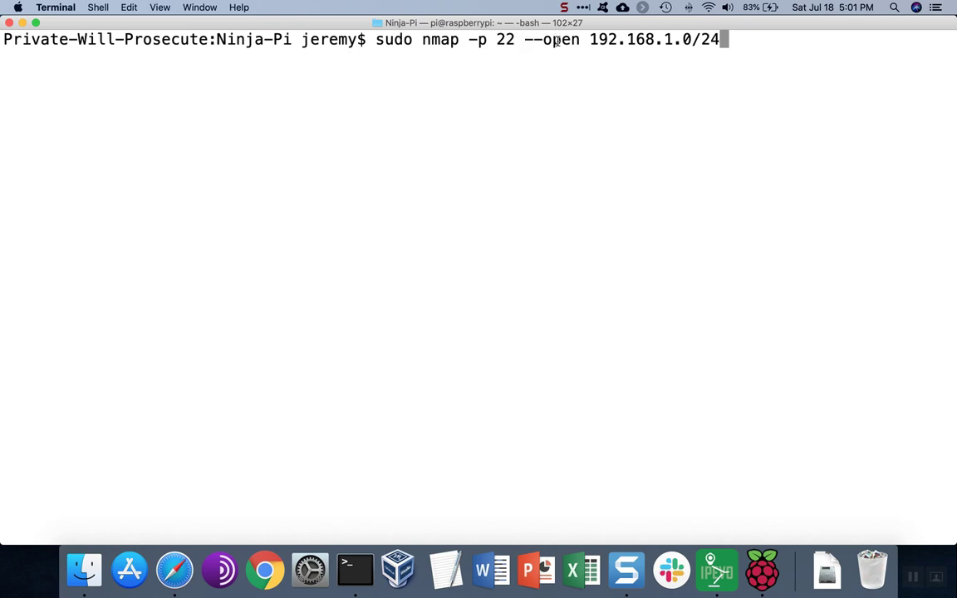
drag(590, 40, 725, 39)
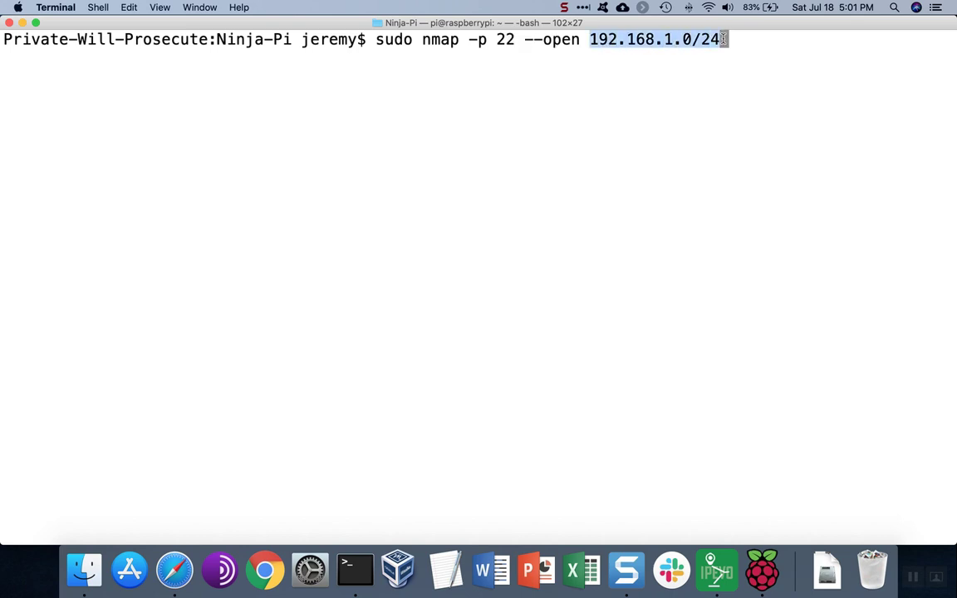
key(Return)
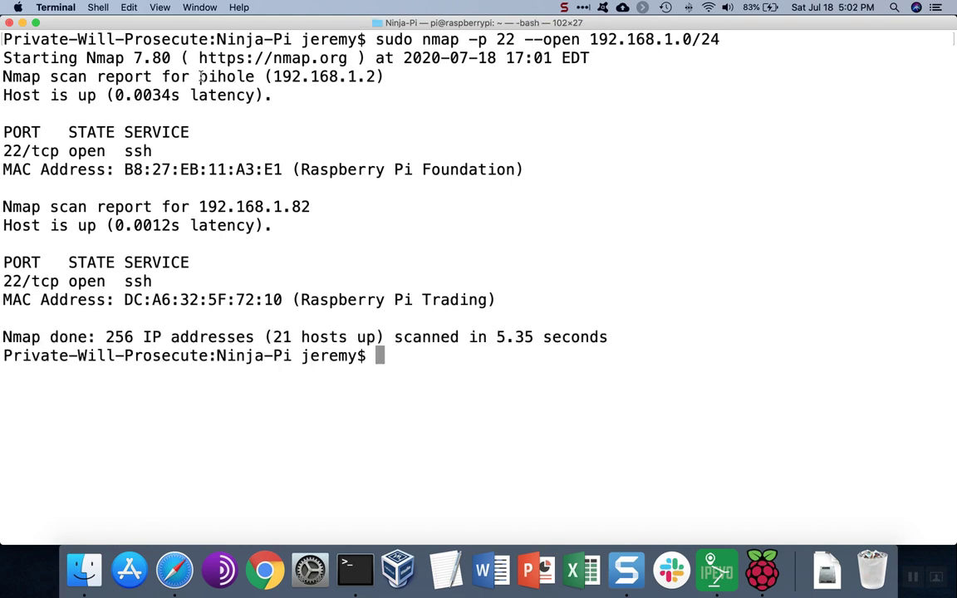
drag(199, 76, 400, 68)
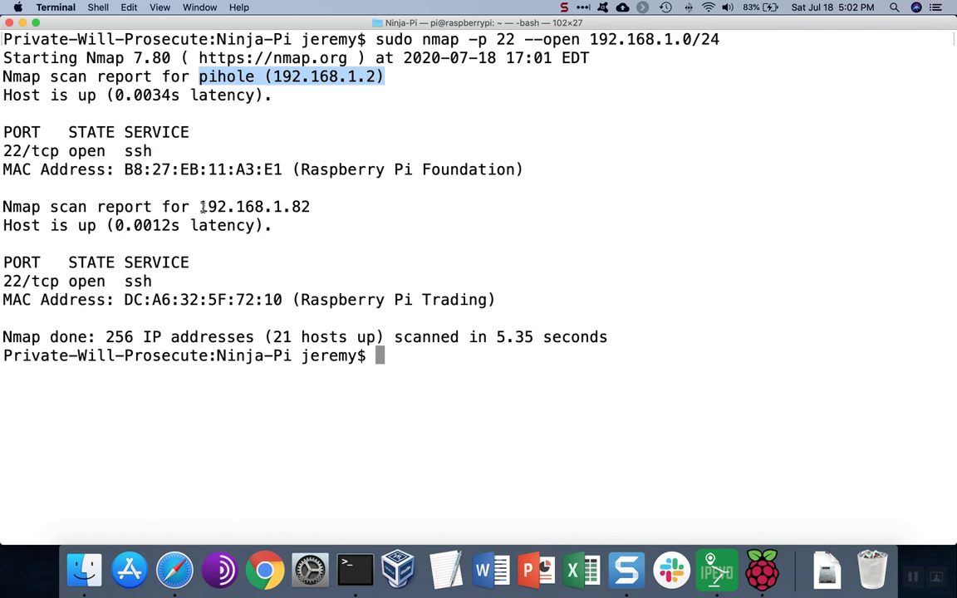
drag(200, 207, 311, 207)
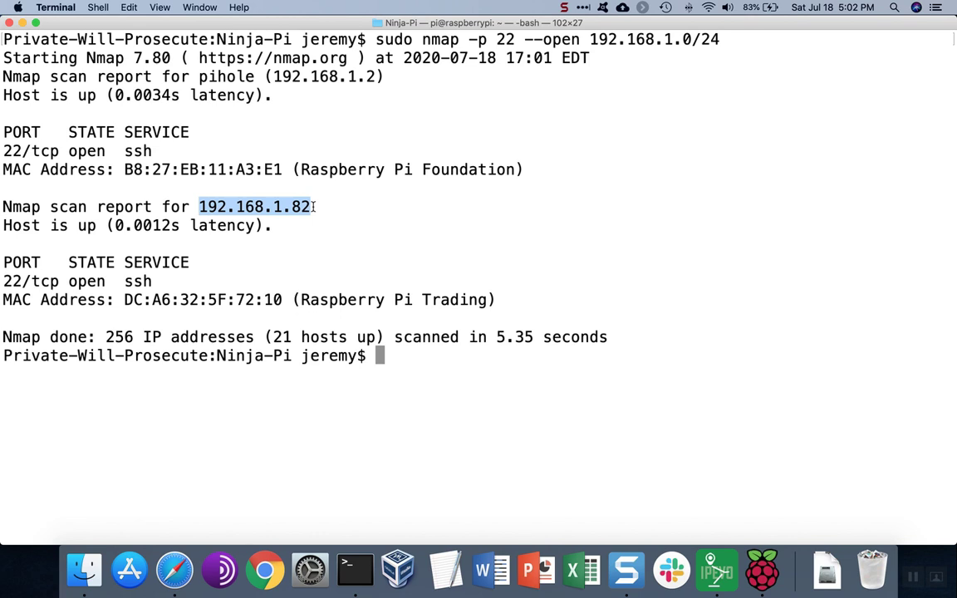
text(ssh)
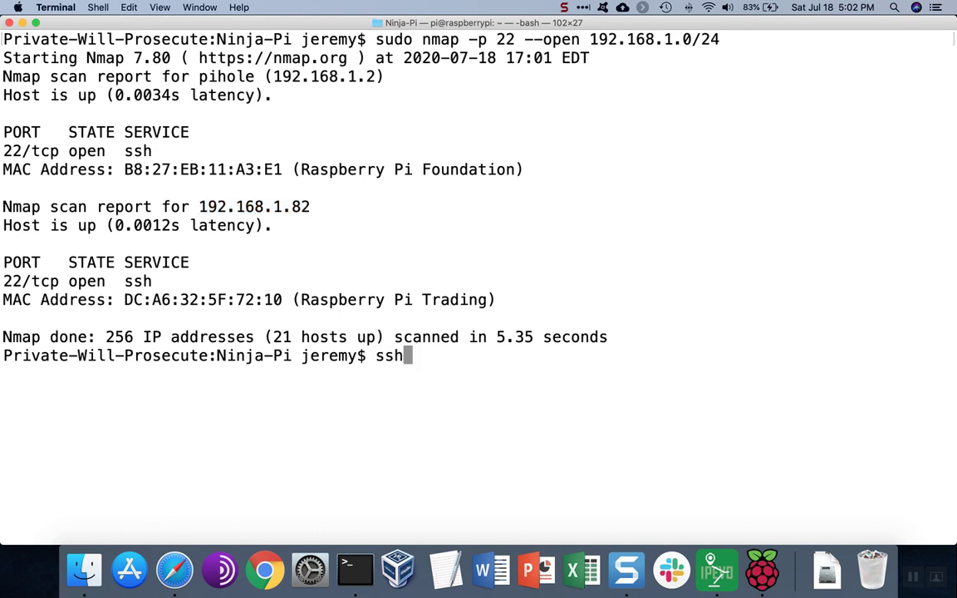
text(pi)
text(@)
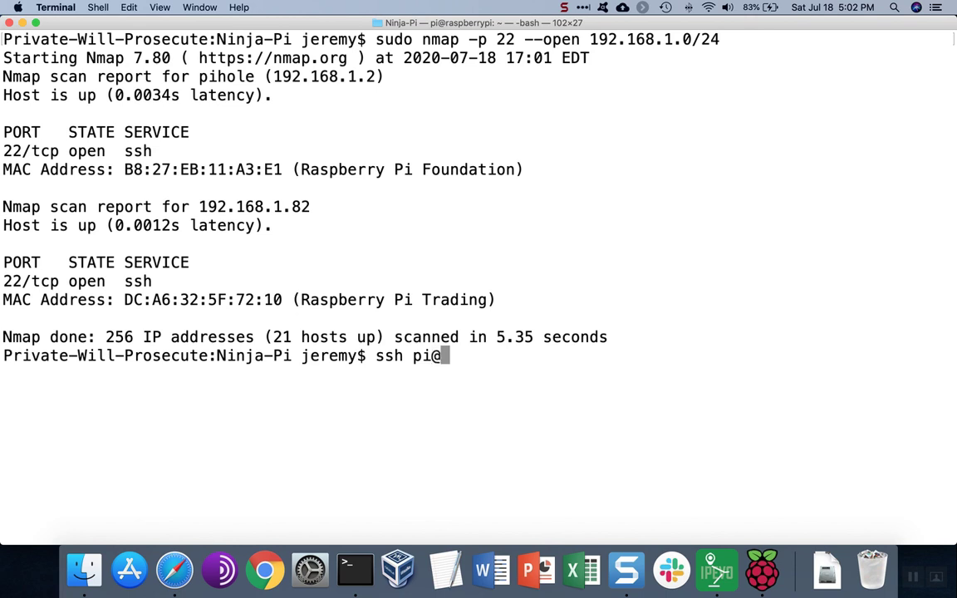
text(192.1)
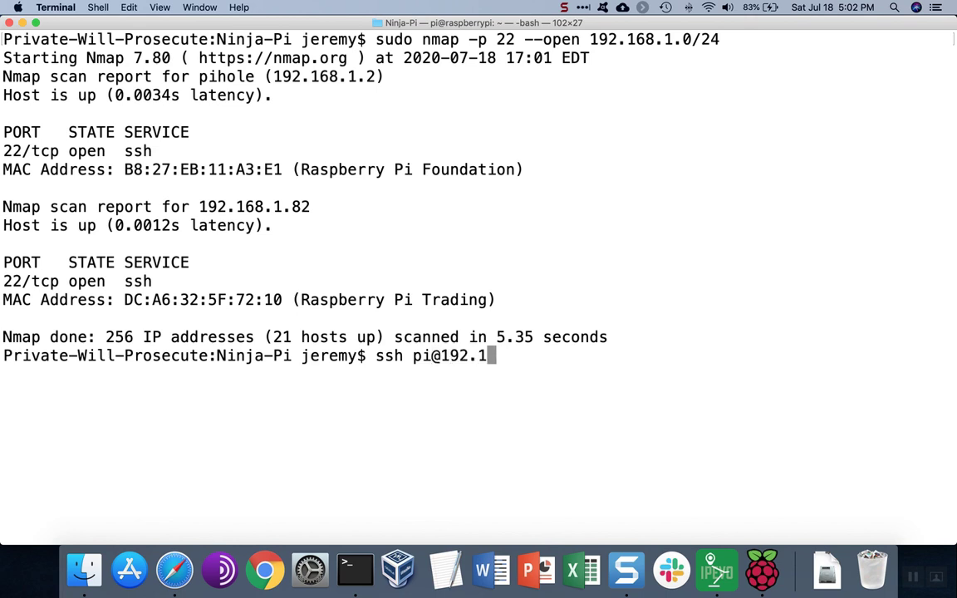
text(68.1.82)
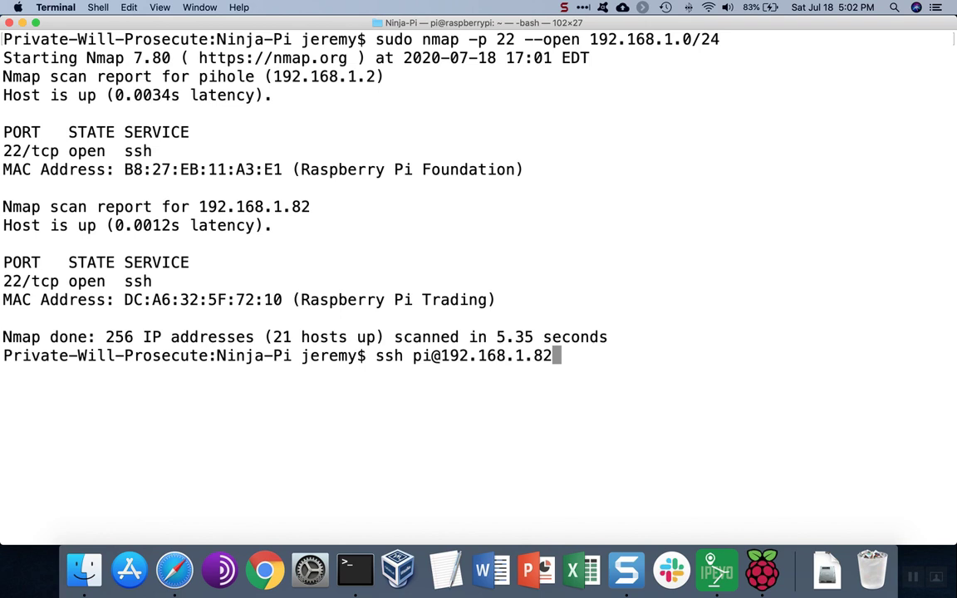
key(Return)
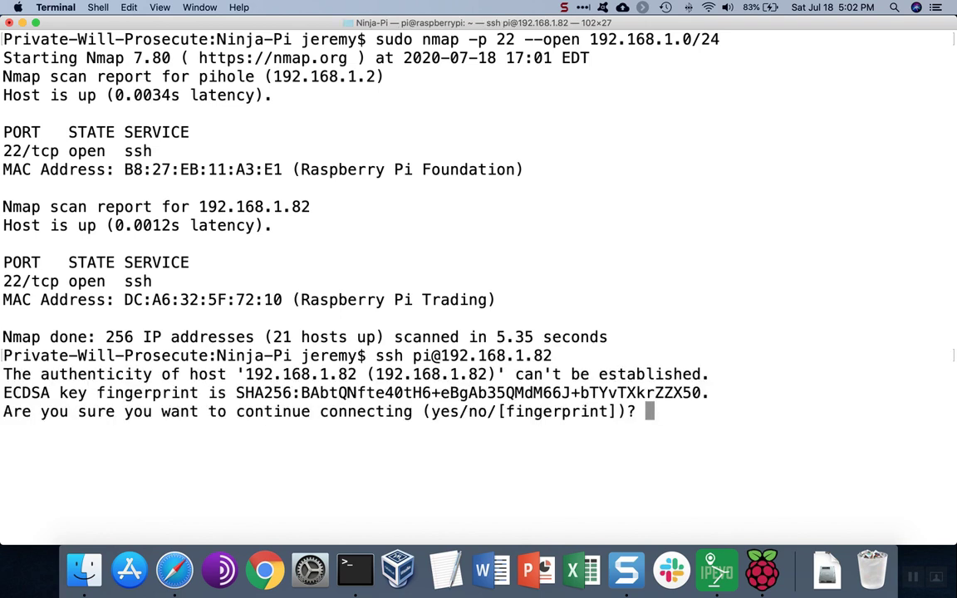
Step: Accept the Pi's host key with 'yes' and submit the login password
text(yes)
key(Return)
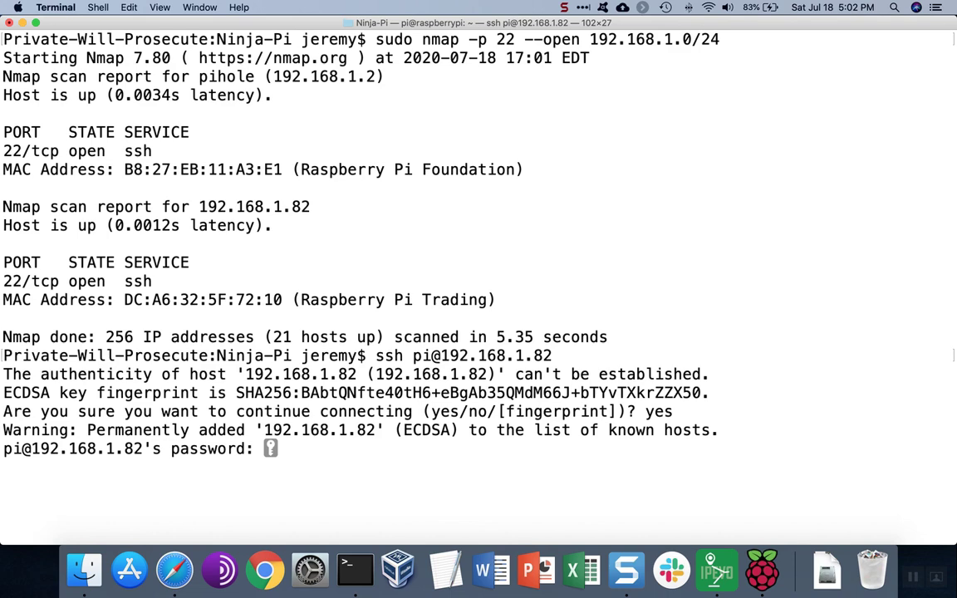
key(Return)
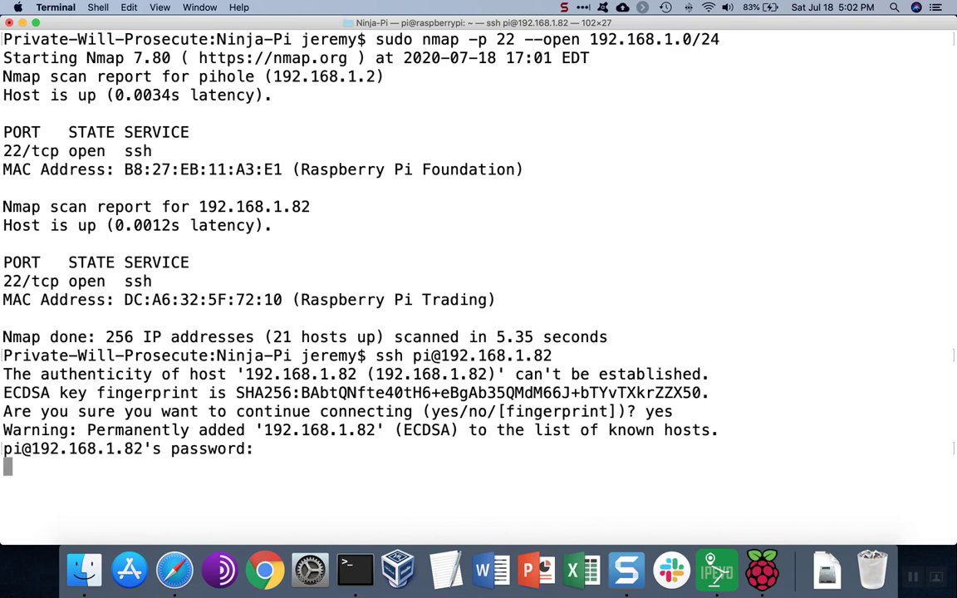